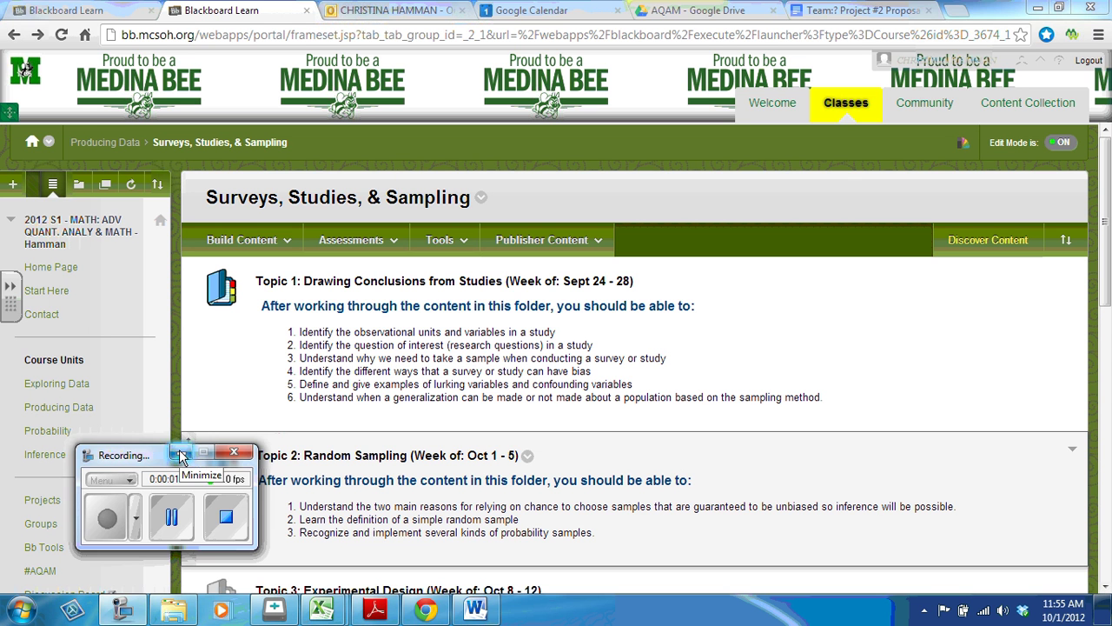
Step: Minimize the recorder and open the Topic 2: Random Sampling folder under Surveys, Studies, & Sampling
left_click(181, 454)
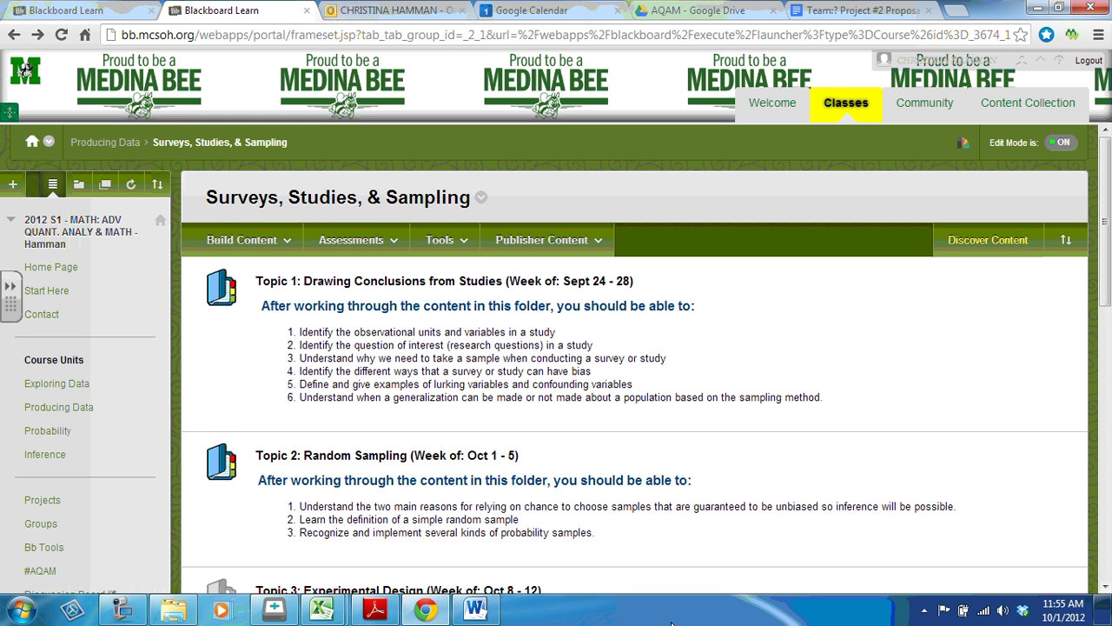
left_click(337, 464)
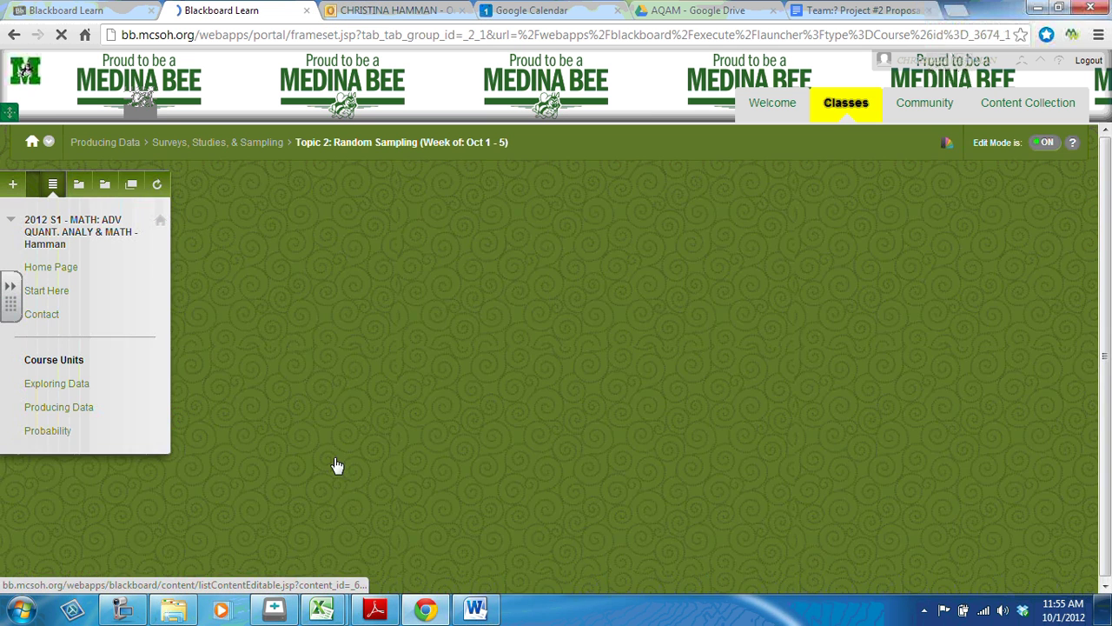
Step: Scroll to Submit Project #2 Proposal and highlight its 'Write up your formal proposal…' paragraph
scroll(839, 584, "down", 2)
scroll(839, 584, "down", 3)
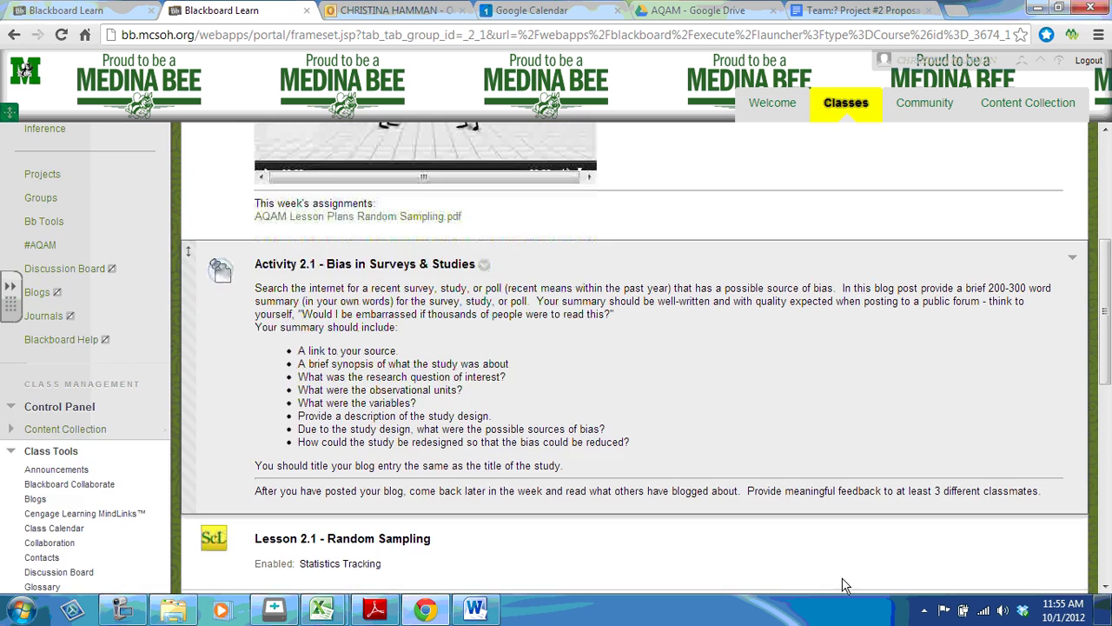
scroll(850, 580, "down", 3)
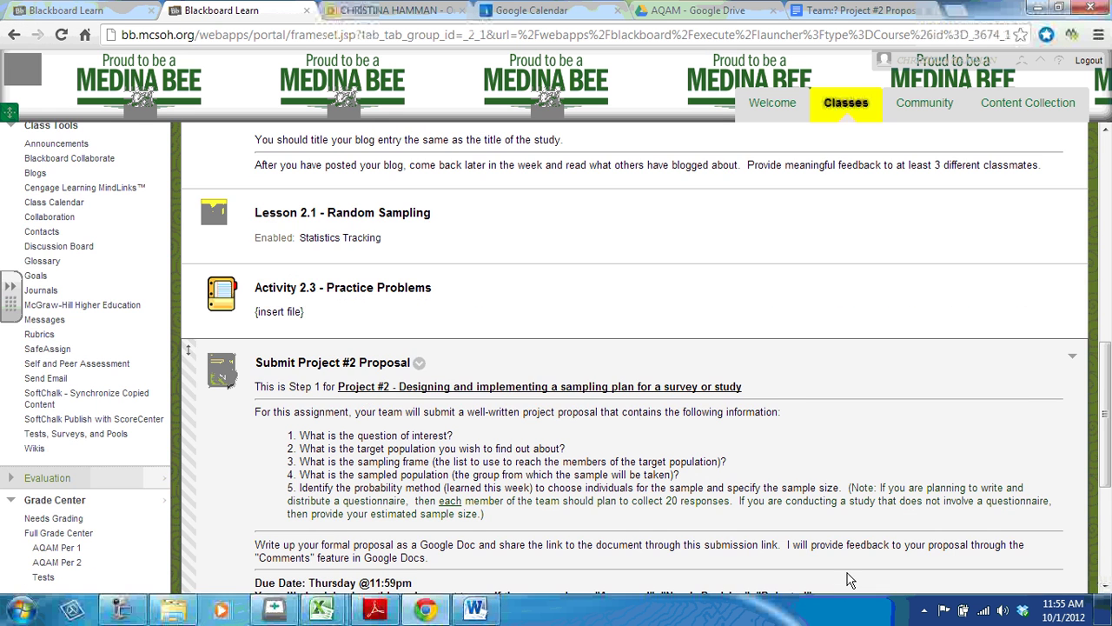
scroll(849, 580, "down", 1)
scroll(848, 573, "down", 1)
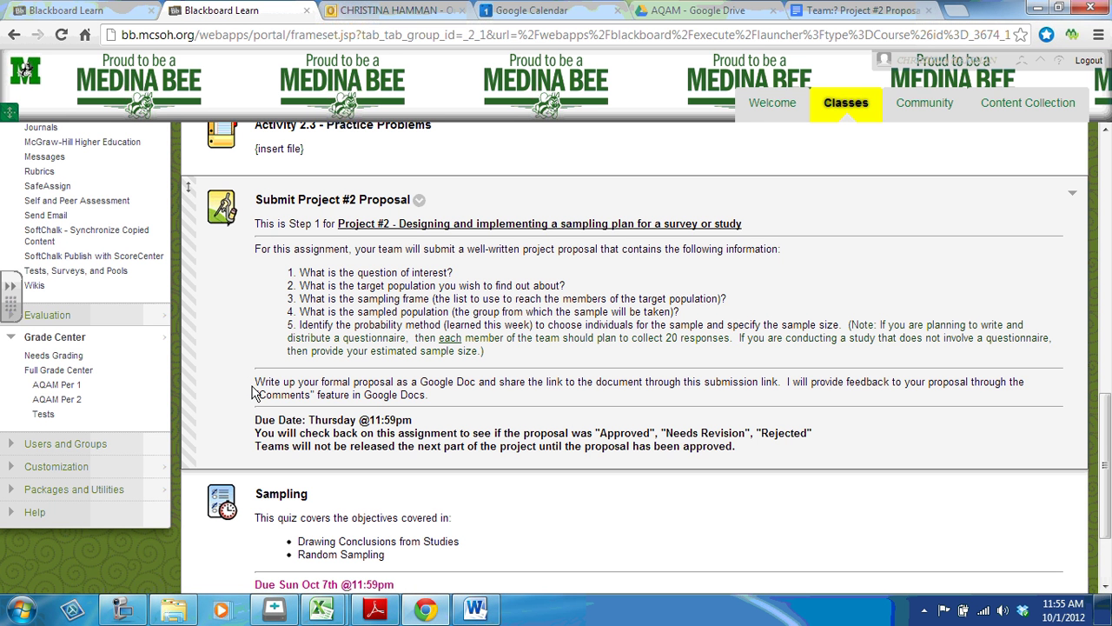
left_click_drag(254, 384, 452, 398)
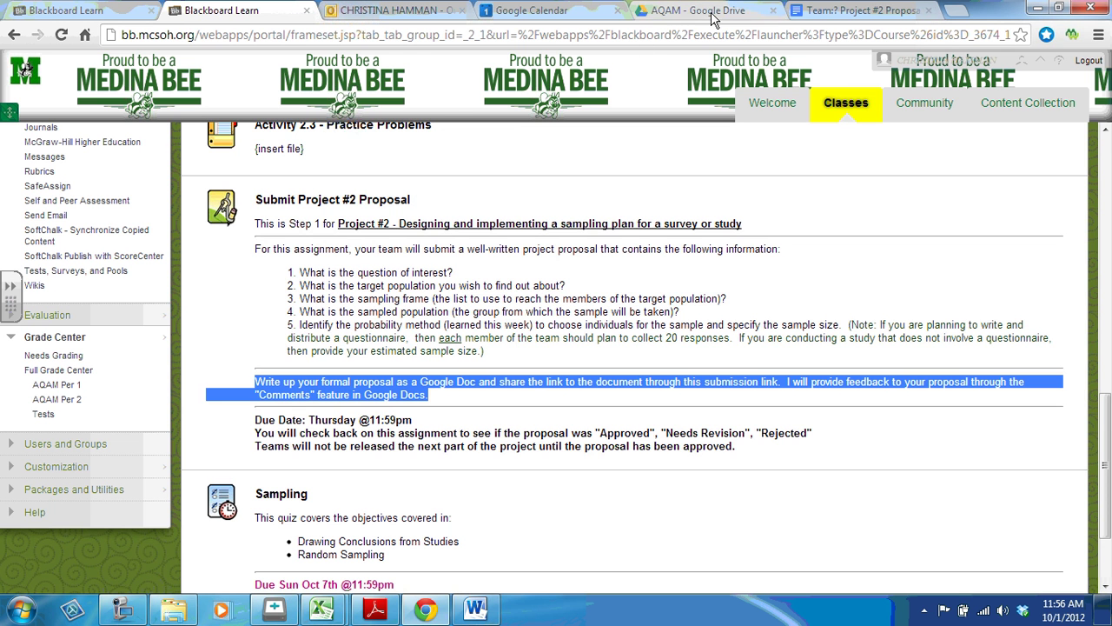
Step: In the AQAM Google Drive folder, open the 'Team:? Project #2 Proposal' document
left_click(711, 17)
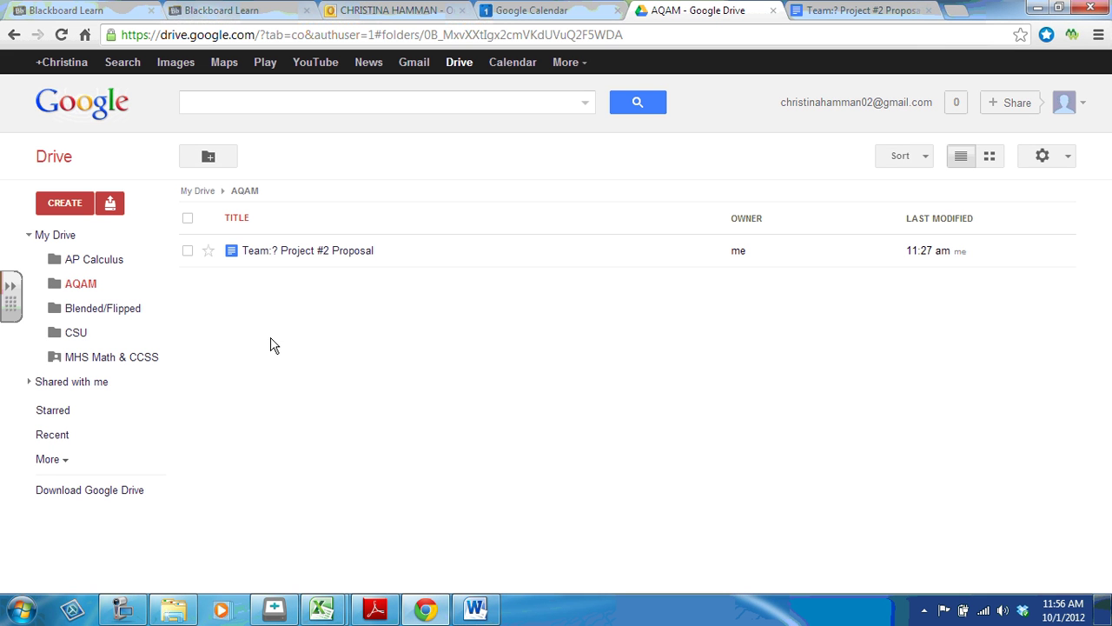
left_click(272, 259)
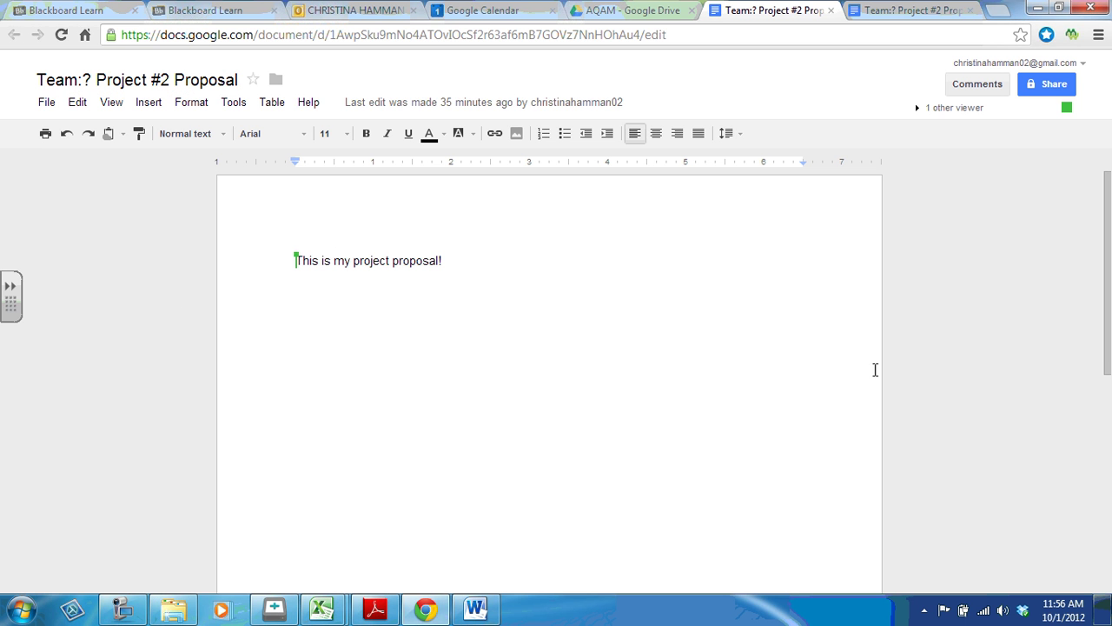
Step: Bring up the proposal's Share settings, showing it is still private
left_click(1040, 86)
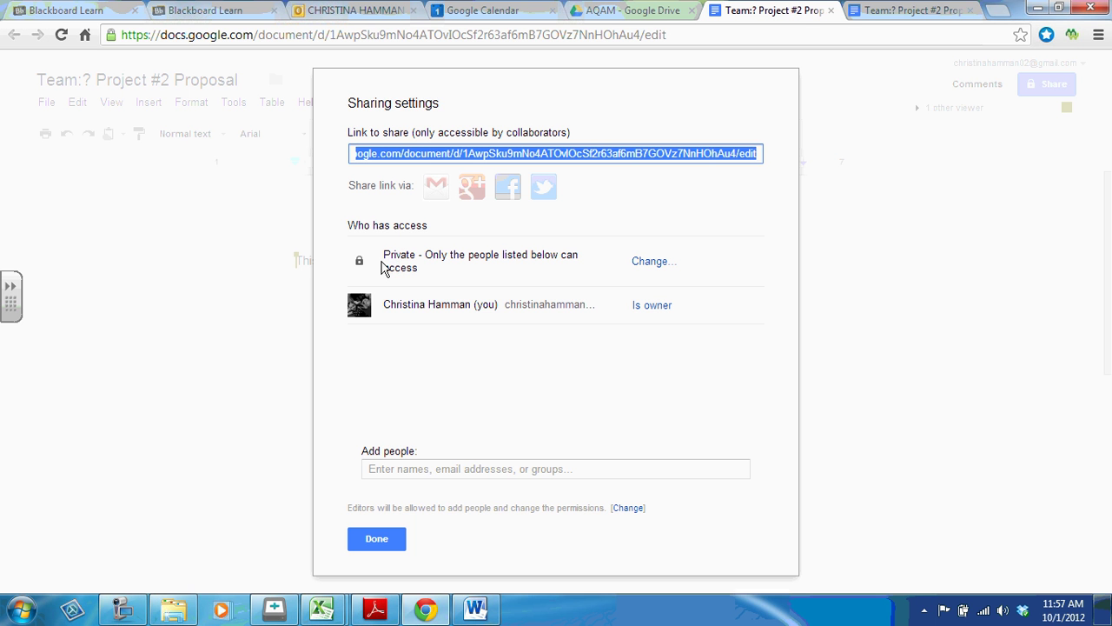
Step: Set sharing to 'Anyone with the link' with Can comment access, save, and copy the share link
left_click(650, 262)
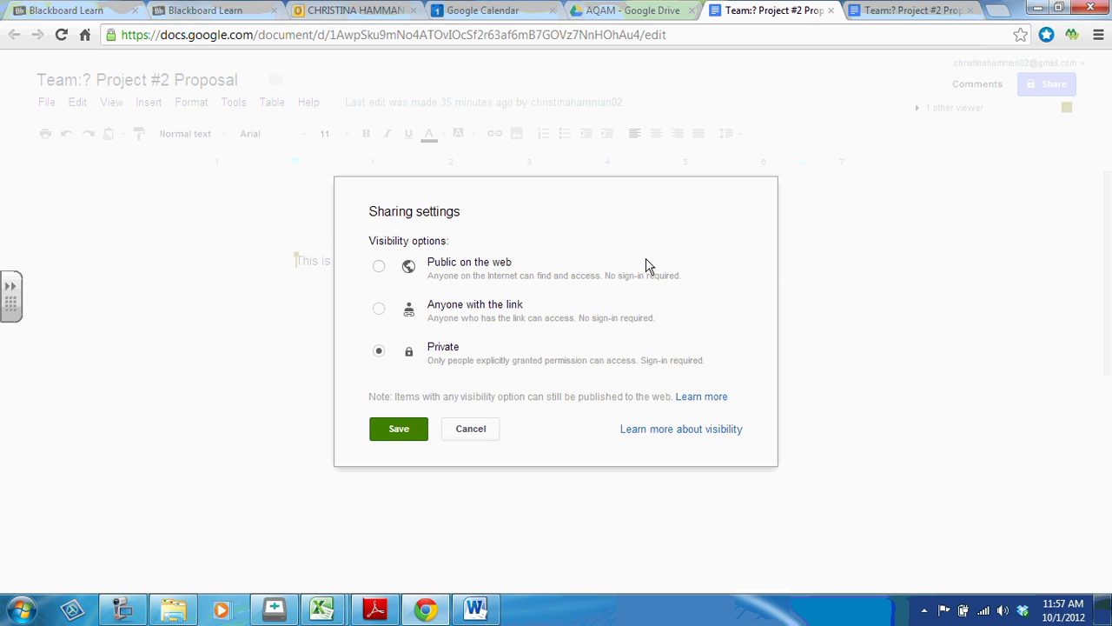
left_click(378, 311)
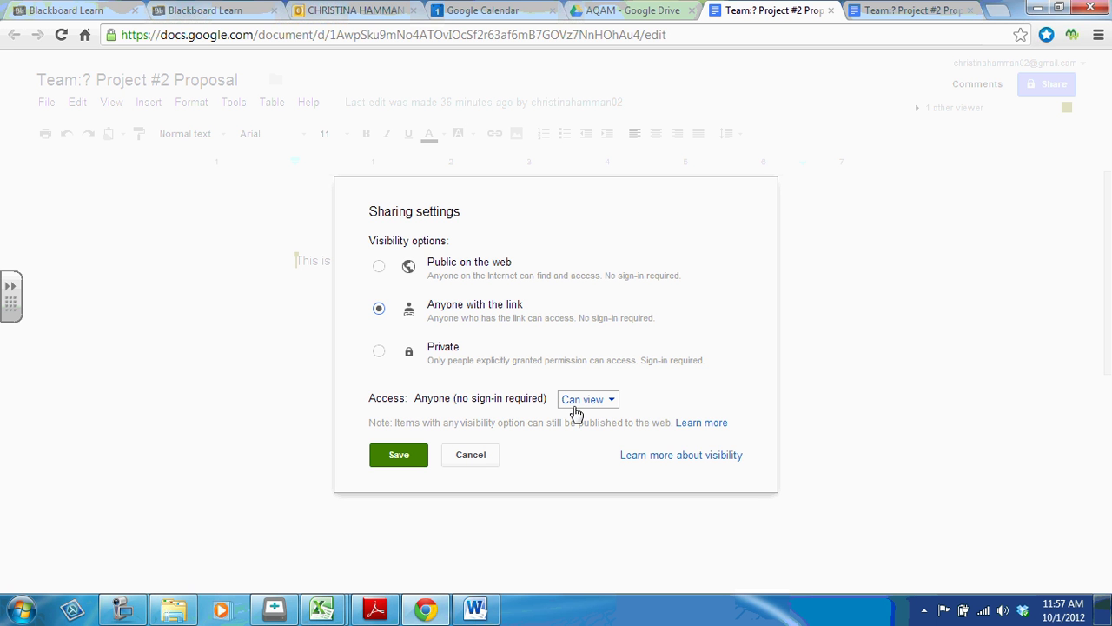
left_click(612, 403)
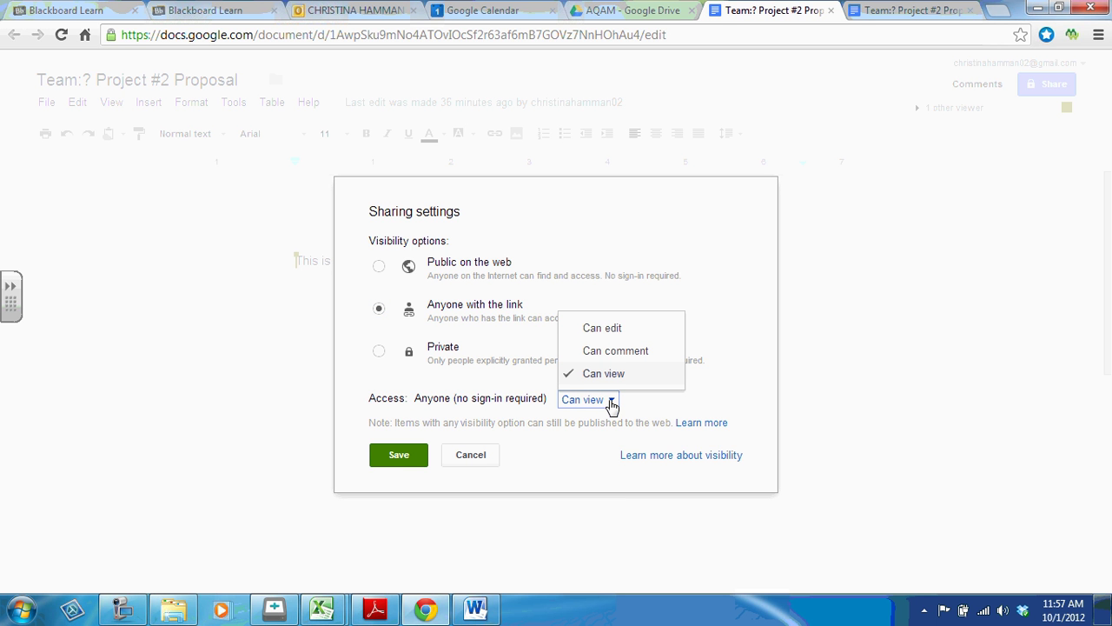
left_click(609, 356)
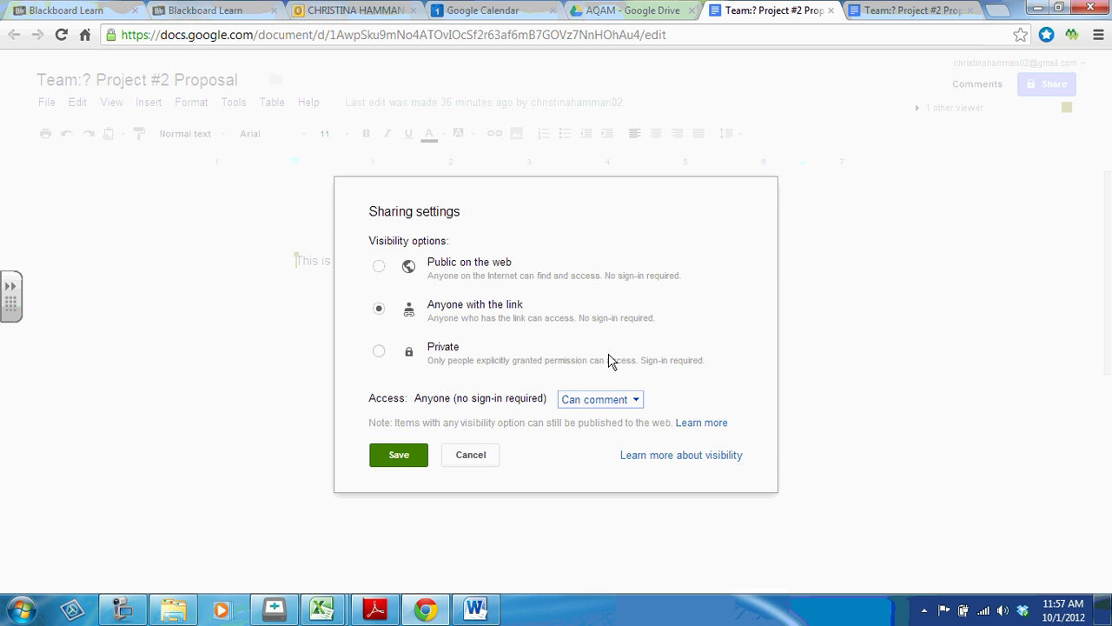
left_click(385, 456)
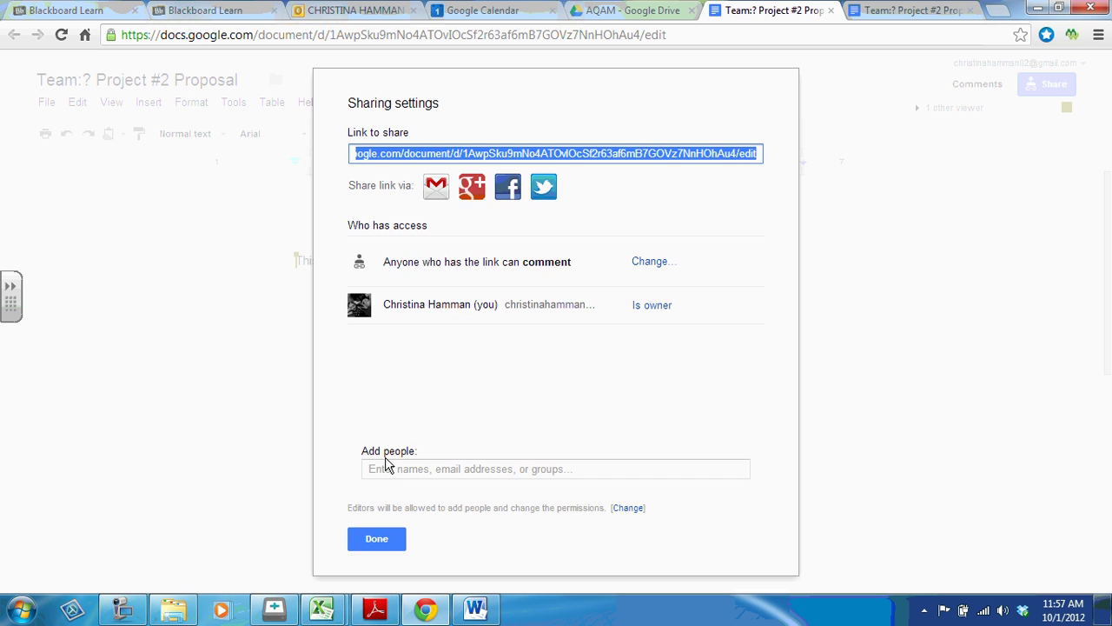
right_click(580, 163)
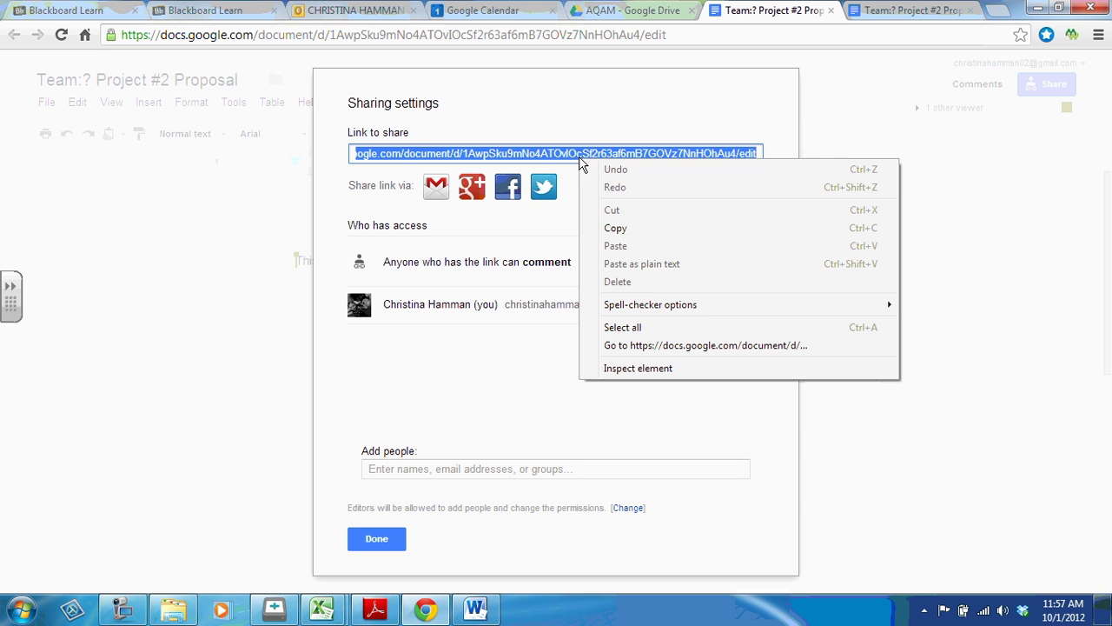
left_click(616, 228)
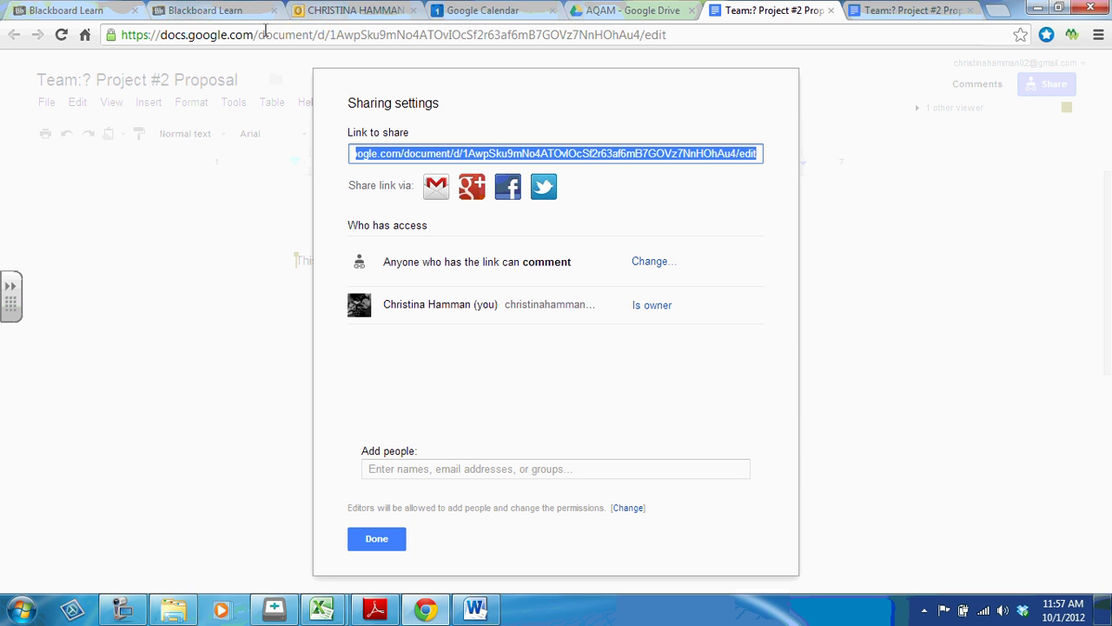
Step: Return to Blackboard and open the Pretend Project #2 -Proposal Link assignment
left_click(109, 18)
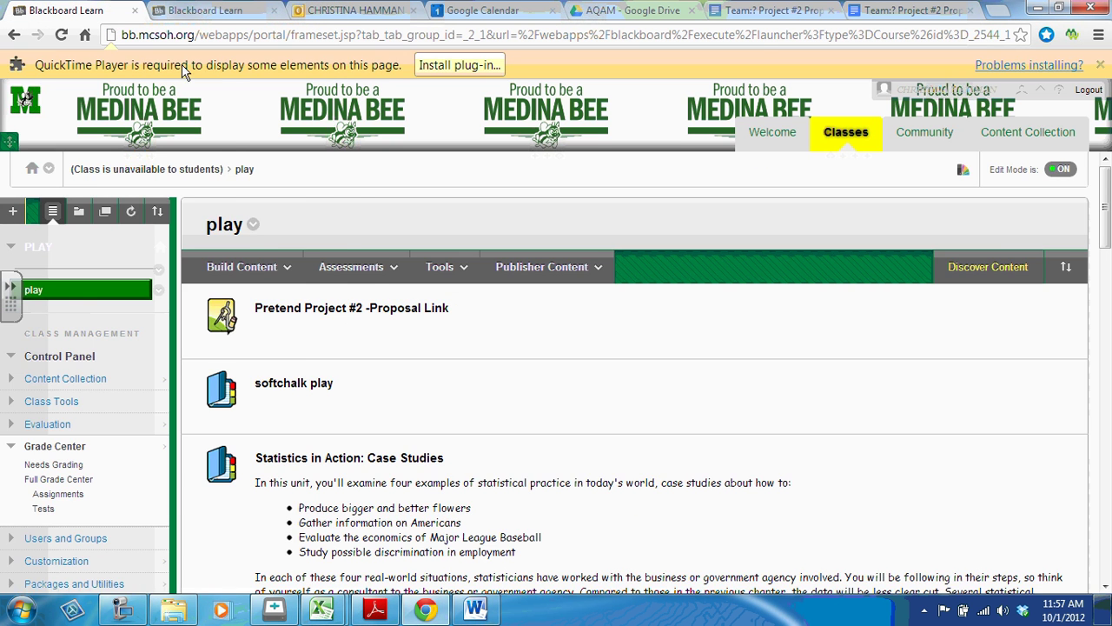
left_click(189, 12)
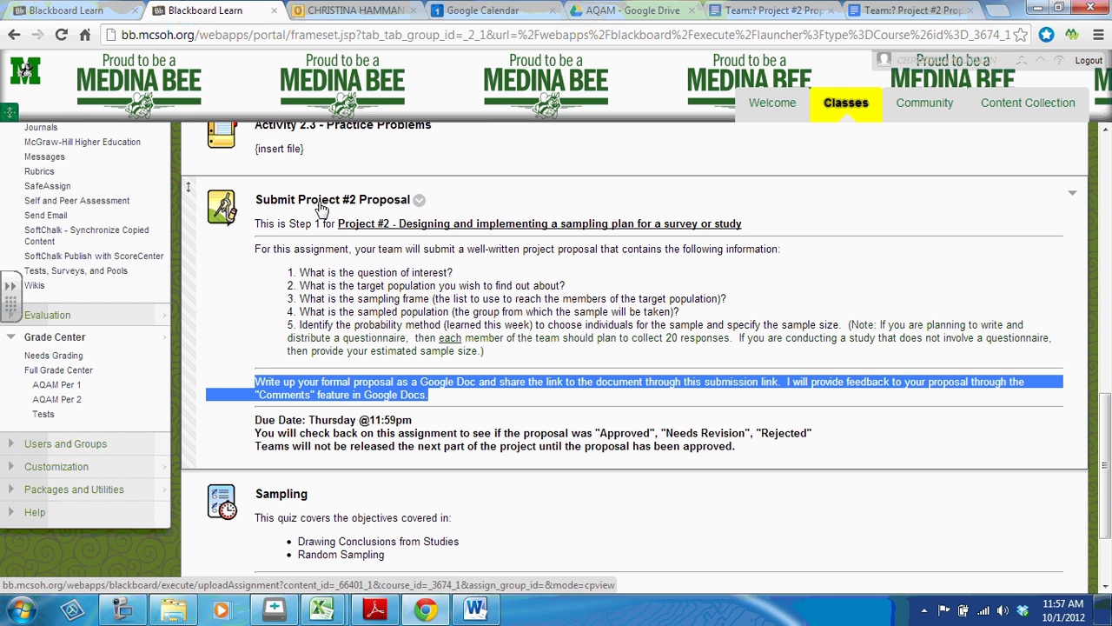
left_click(83, 12)
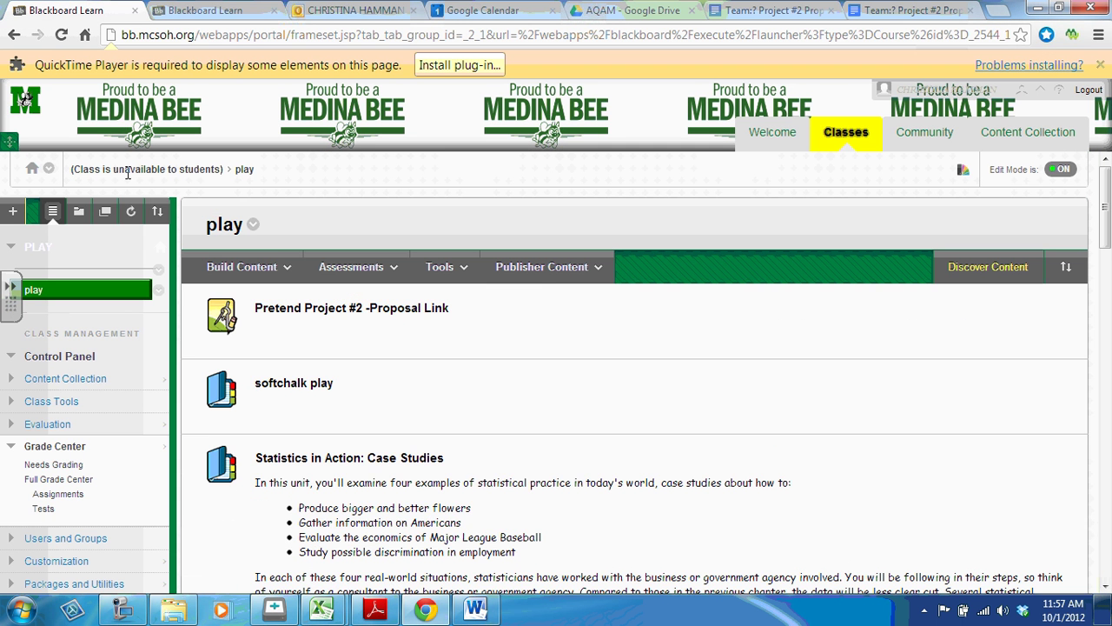
mouse_move(304, 357)
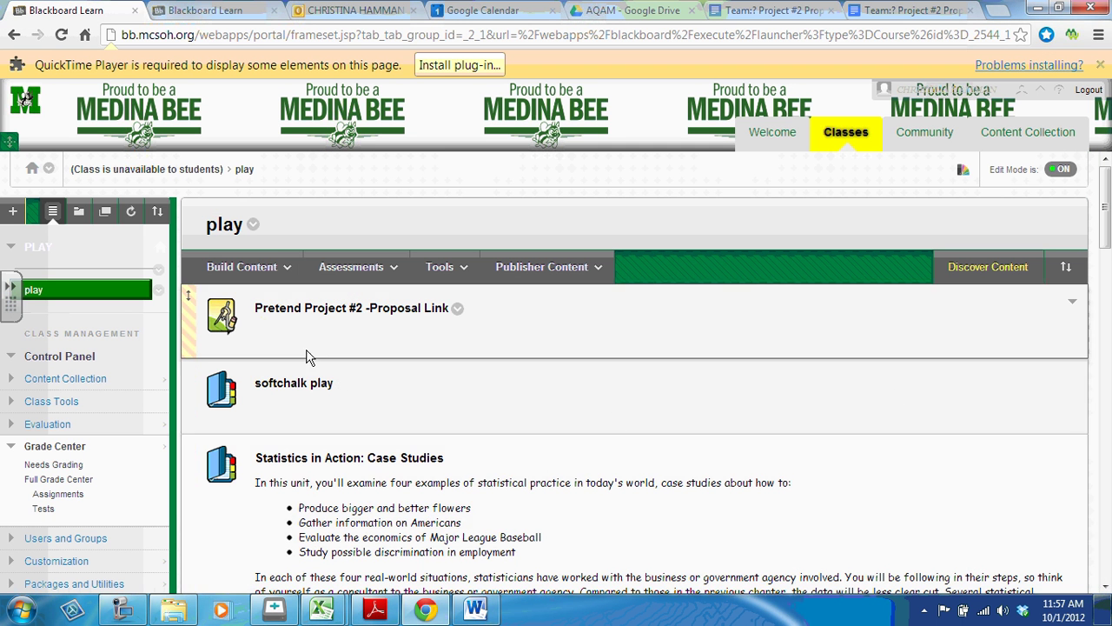
left_click(293, 315)
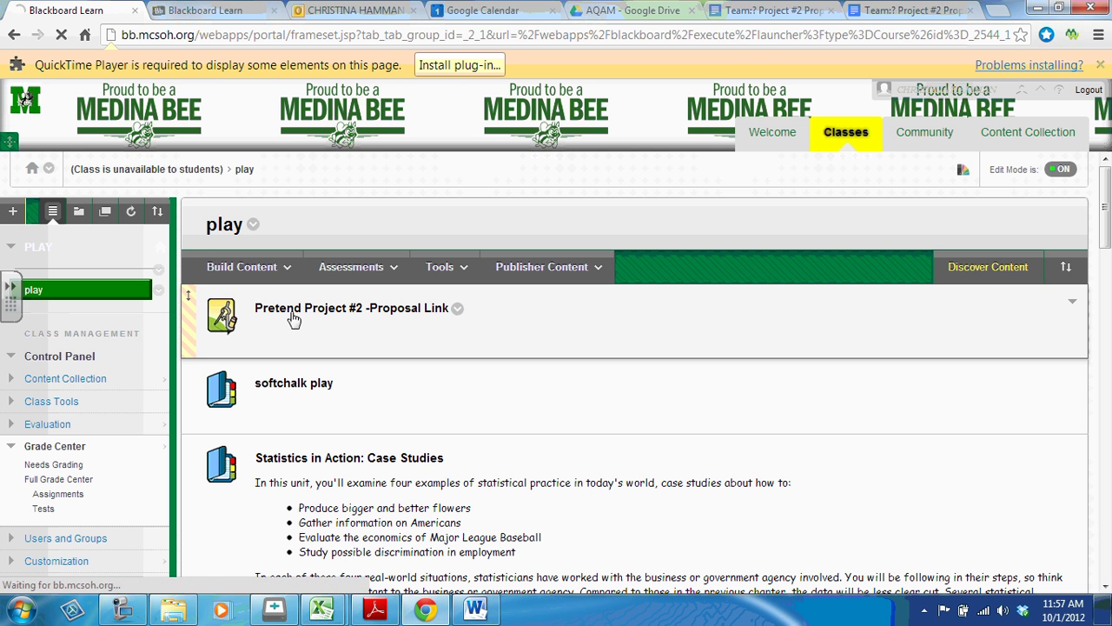
Step: Enter 'Project #2 Proposal' in the assignment's submission text box
scroll(293, 319, "down", 1)
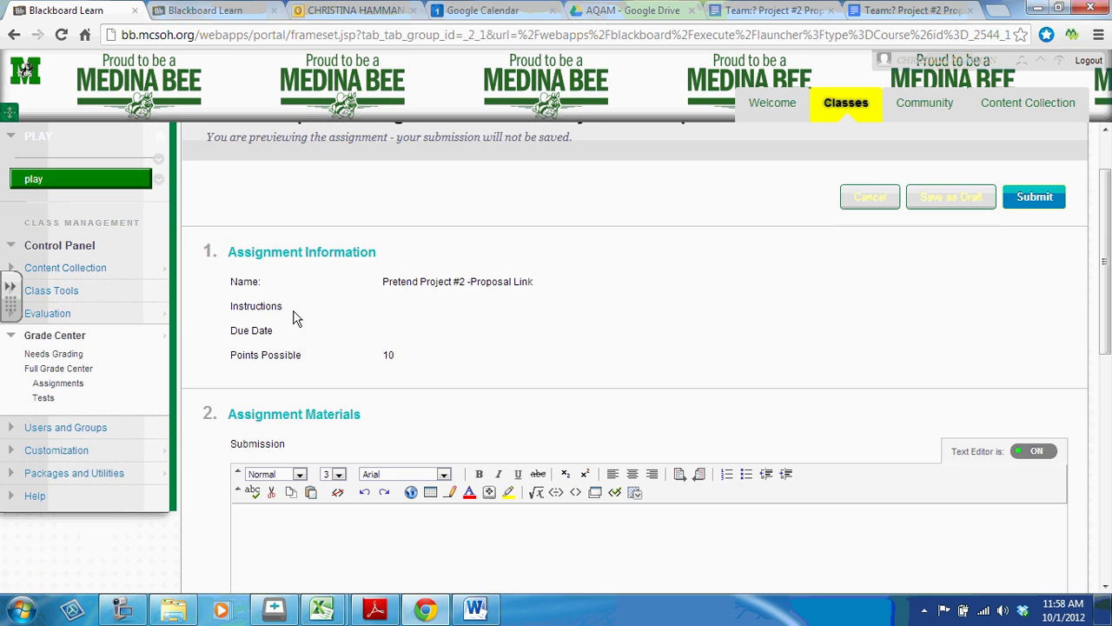
scroll(293, 319, "down", 2)
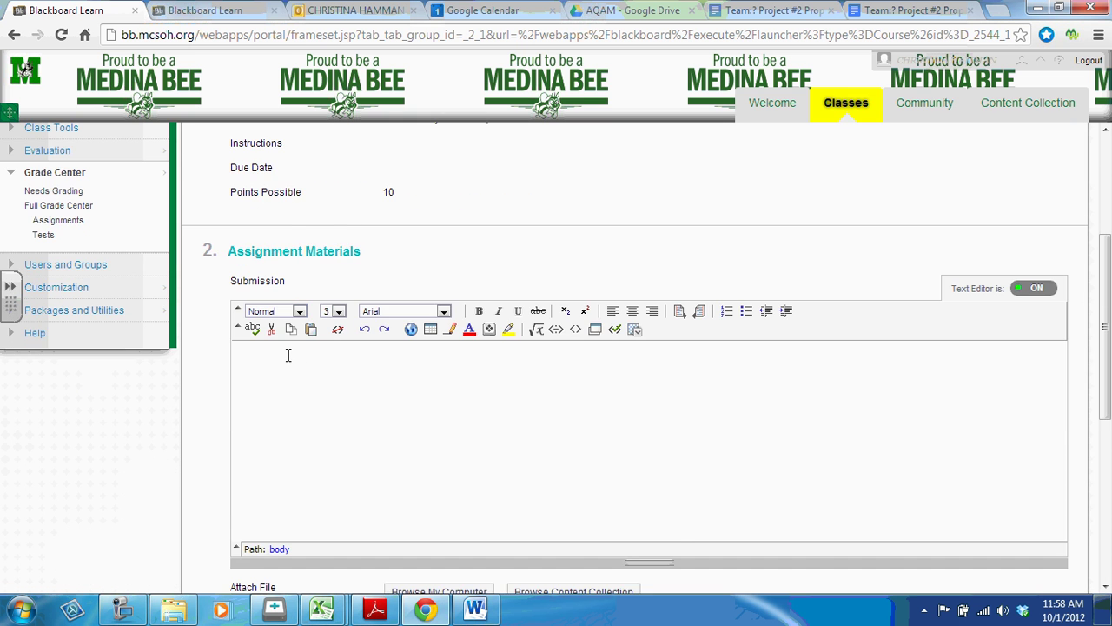
scroll(292, 352, "down", 3)
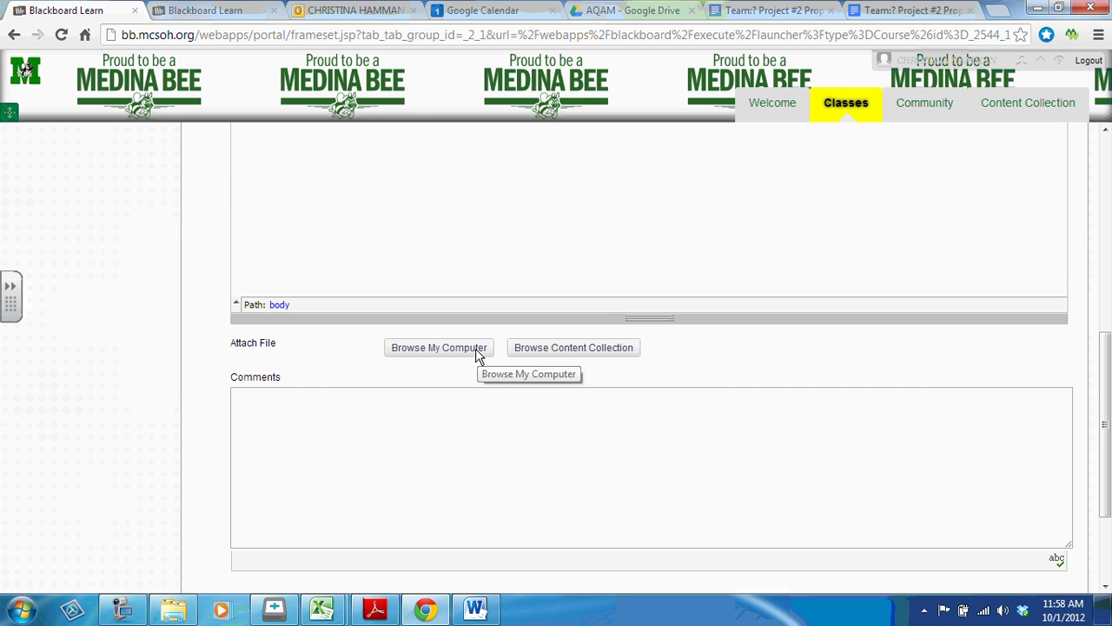
scroll(477, 350, "up", 1)
scroll(477, 350, "up", 1)
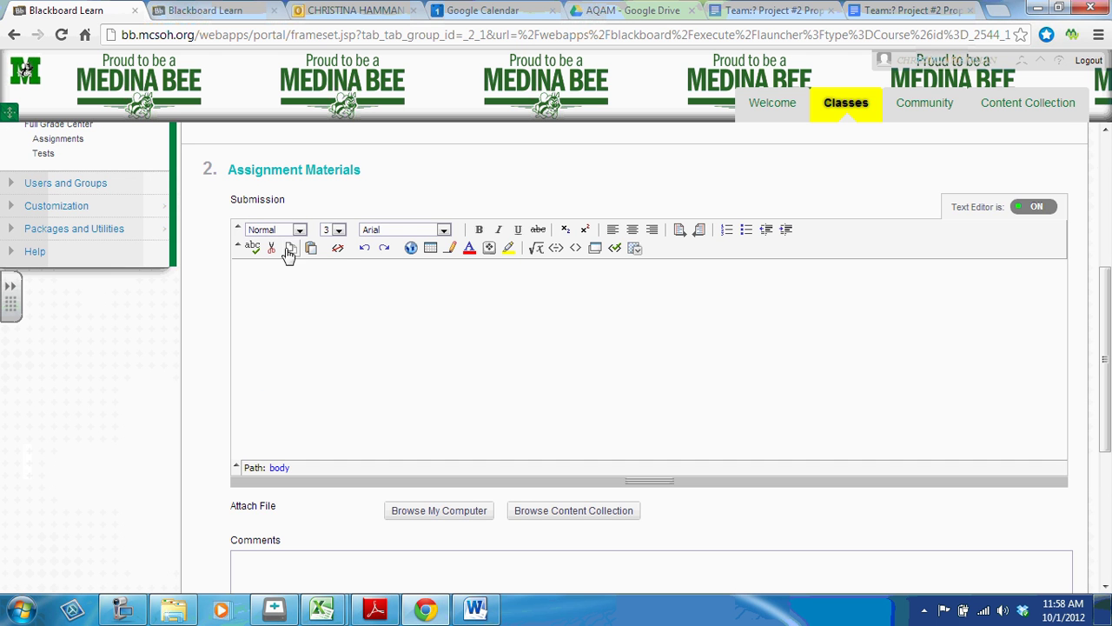
left_click(278, 277)
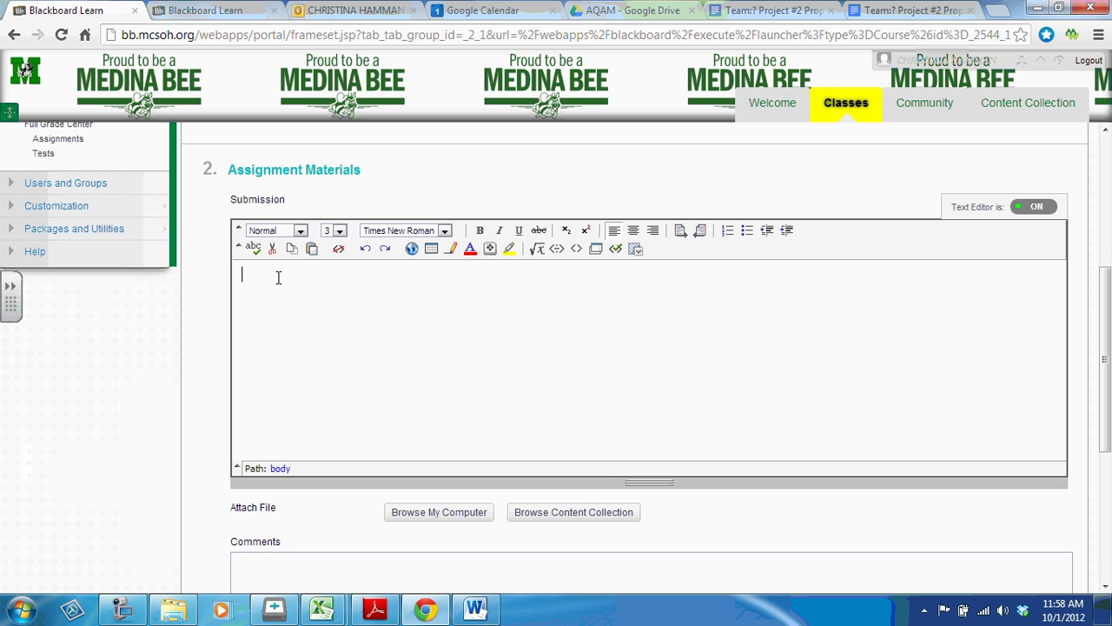
type("Project #2 ")
type("Proposal")
key("ctrl+shift+Left")
key("ctrl+shift+Left")
key("ctrl+shift+Left")
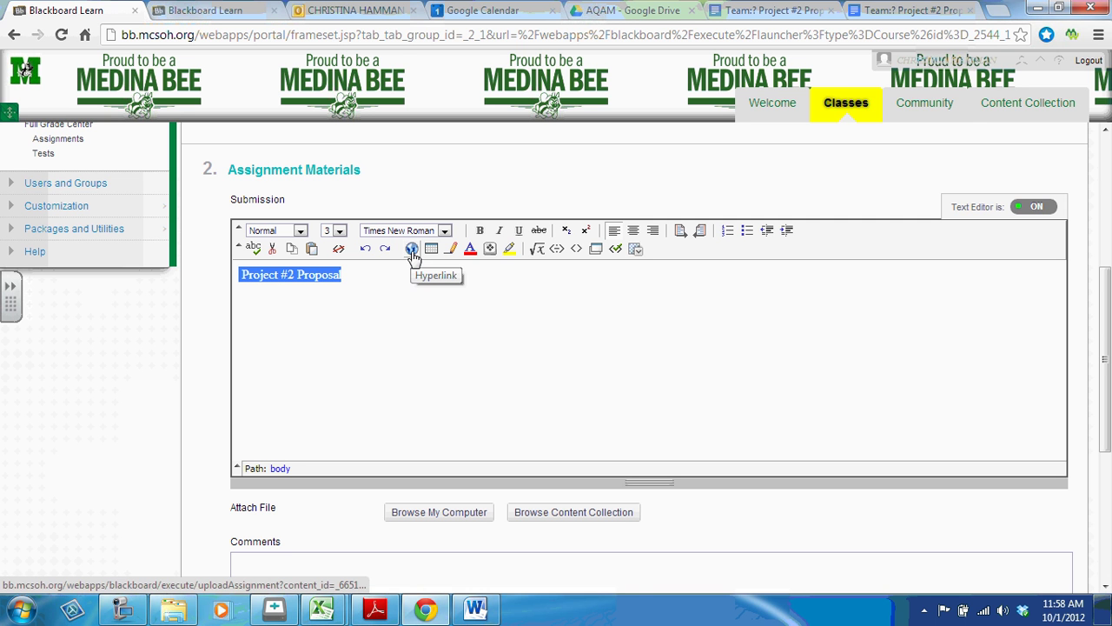
left_click(413, 250)
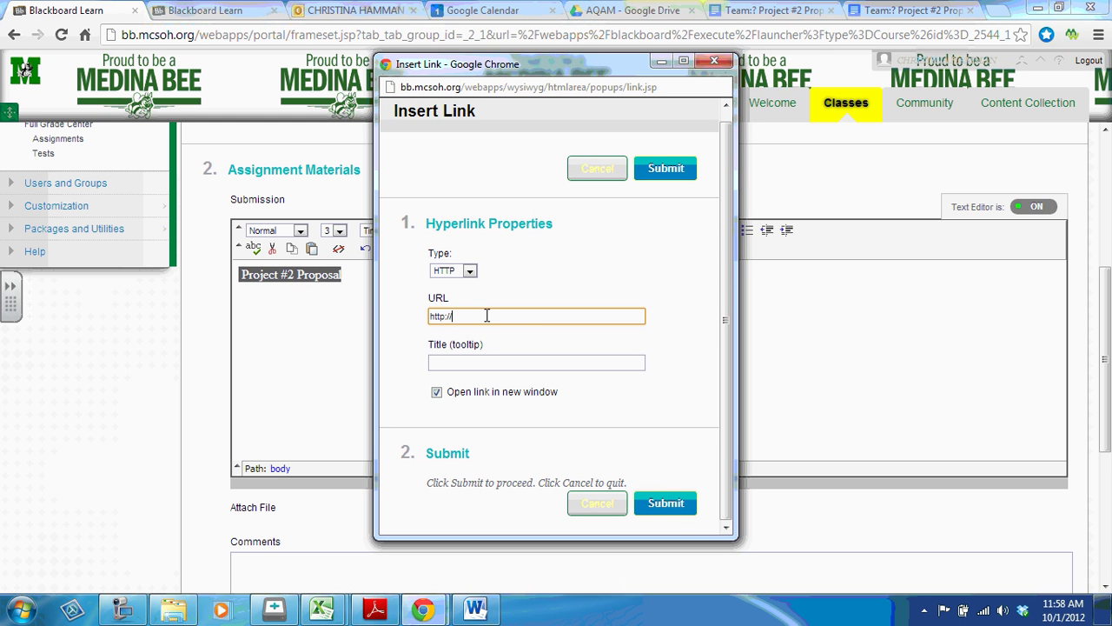
left_click_drag(486, 318, 429, 316)
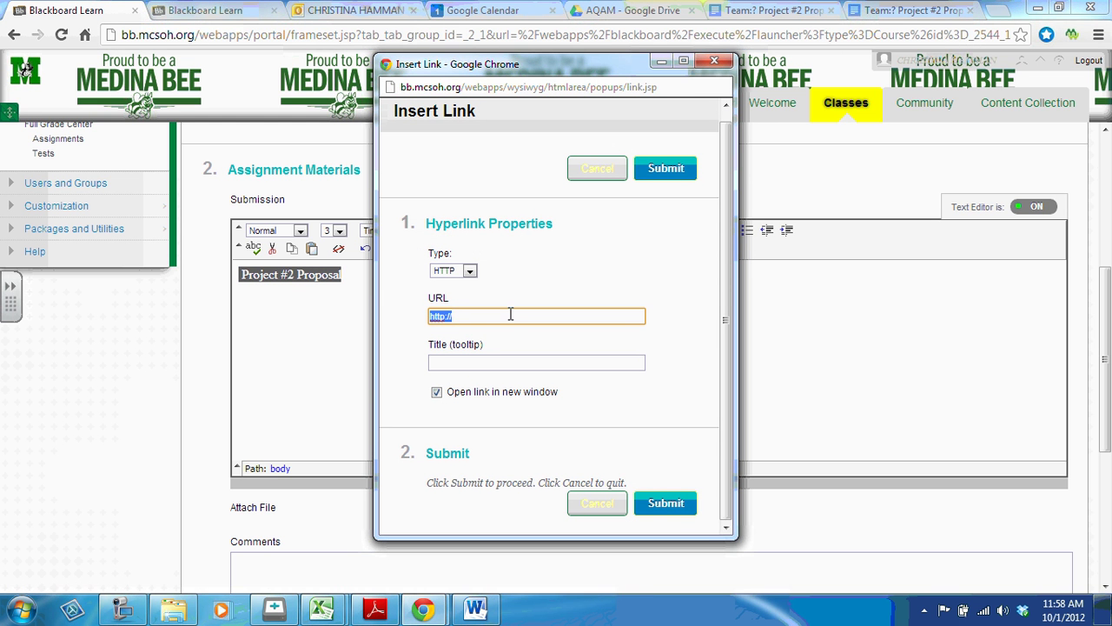
key("BackSpace")
key("ctrl+v")
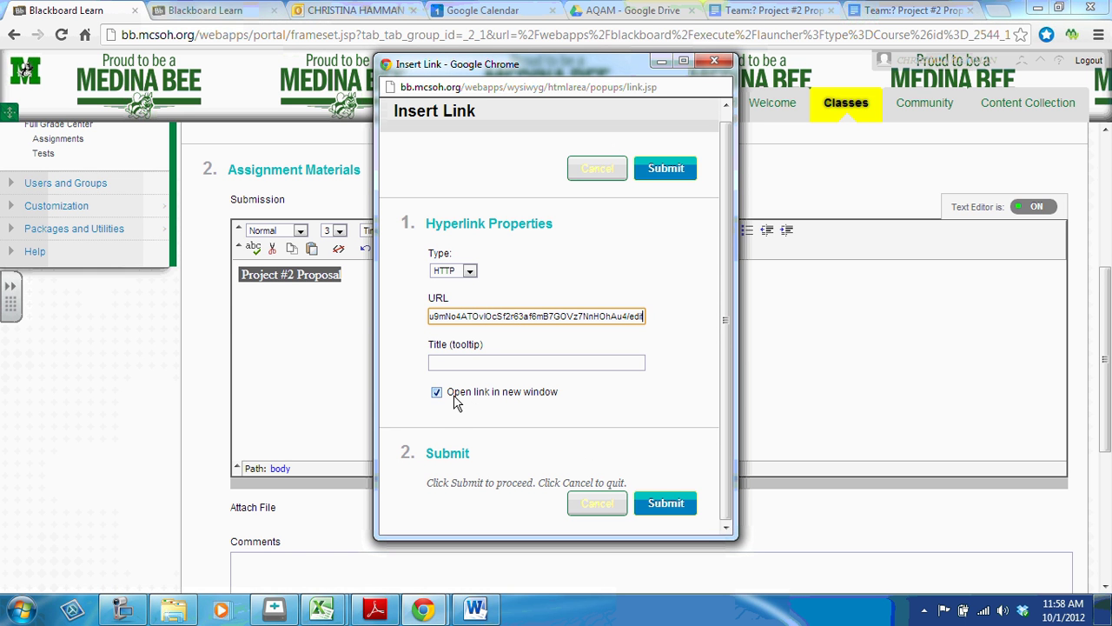
left_click(684, 510)
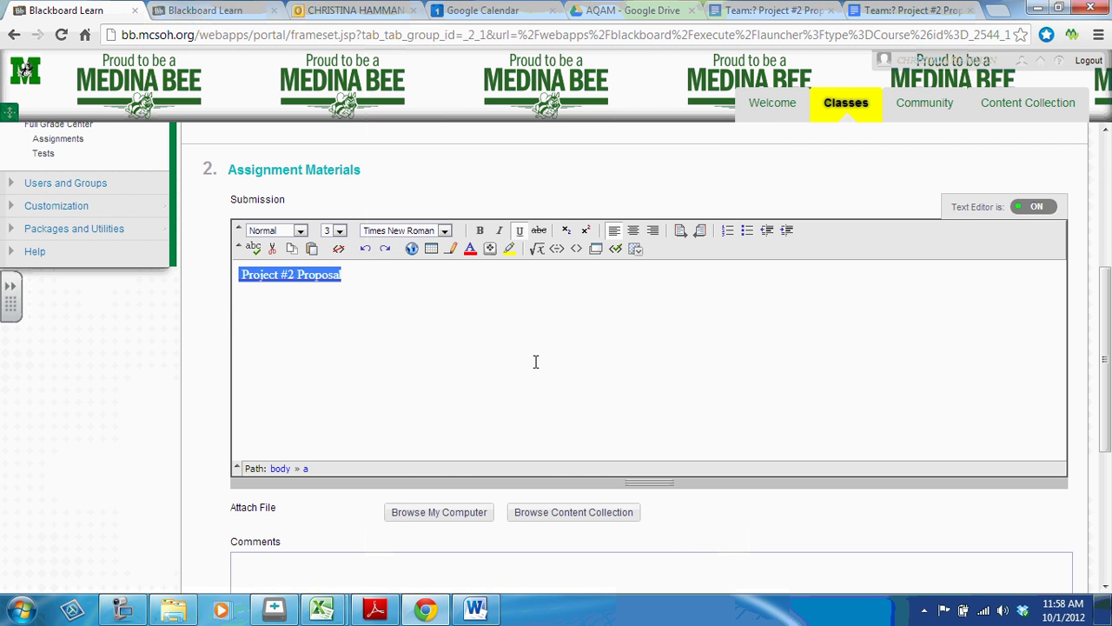
Step: Submit the assignment with the proposal link and review the submission history
left_click(540, 336)
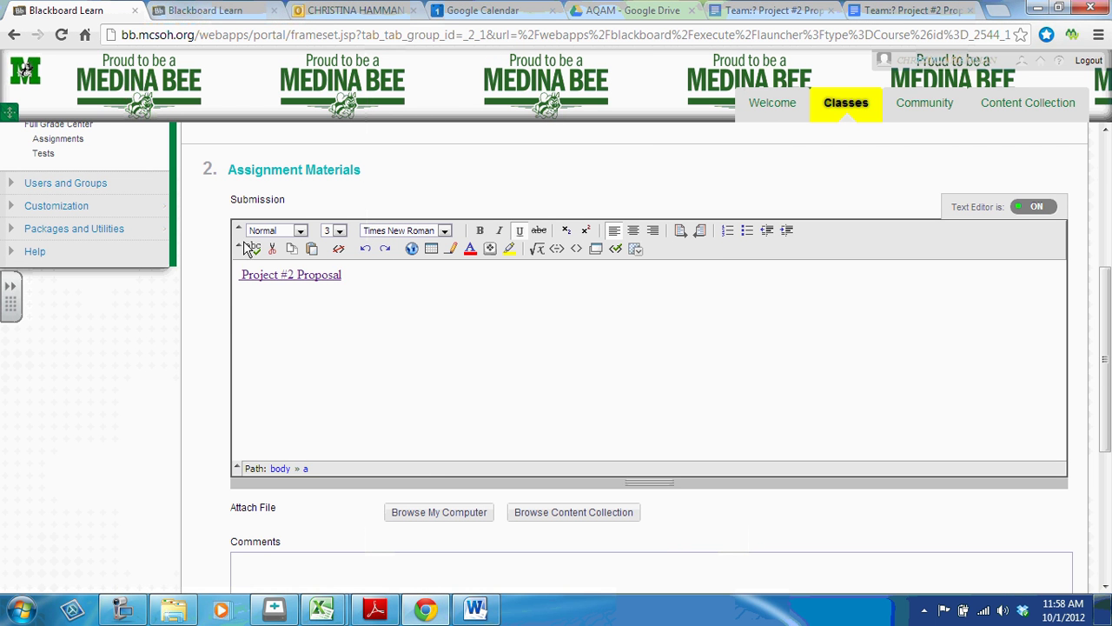
key("Return")
scroll(601, 315, "down", 2)
scroll(773, 359, "down", 2)
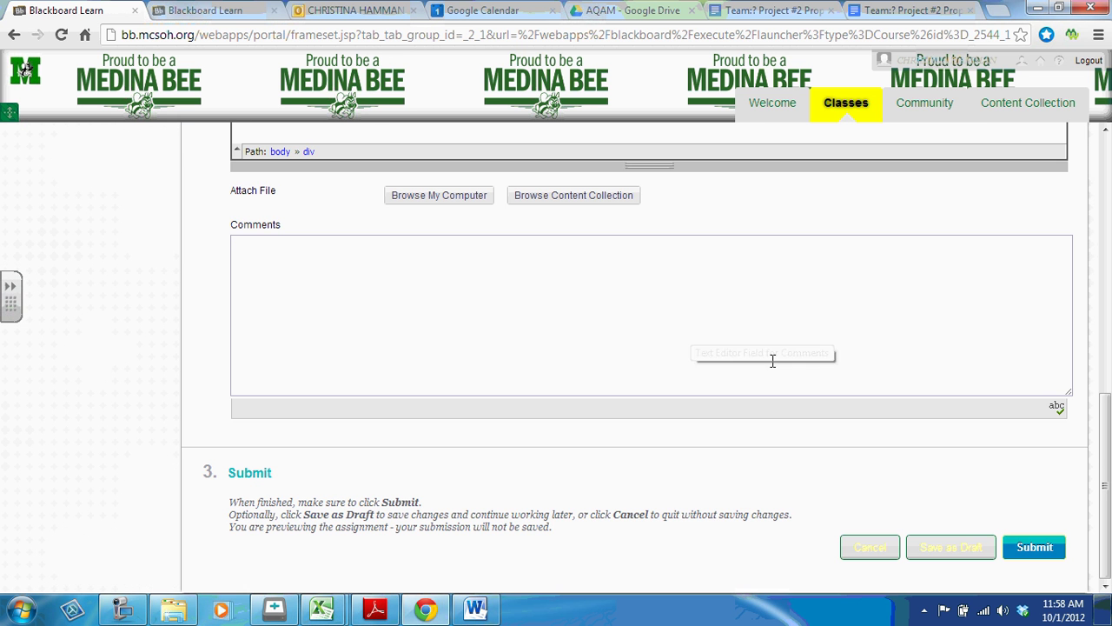
left_click(1045, 552)
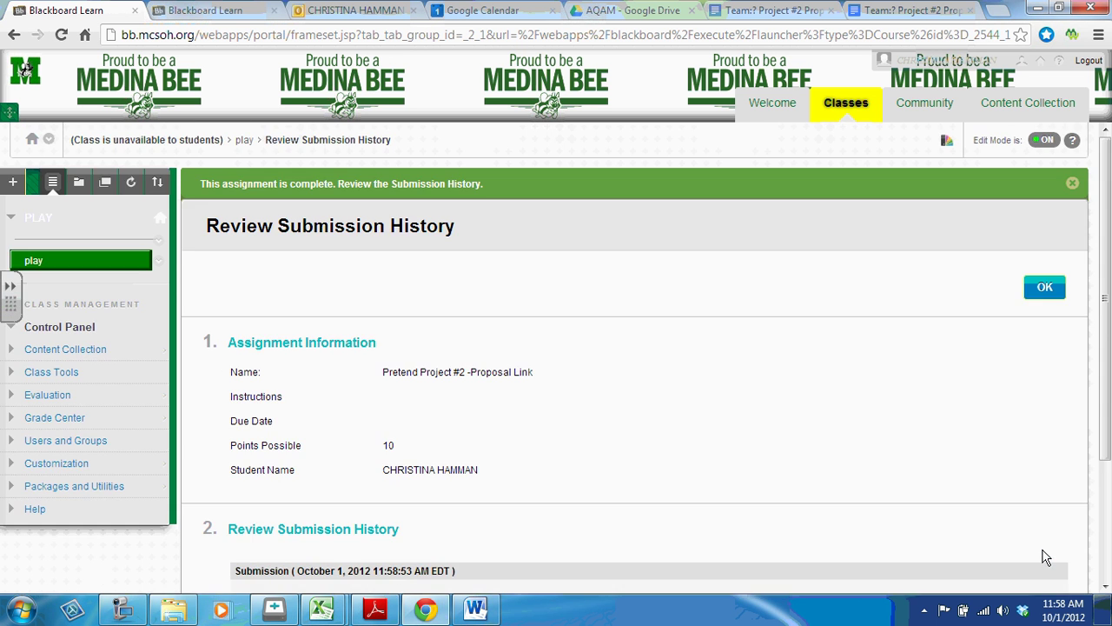
scroll(962, 492, "down", 1)
scroll(933, 476, "down", 2)
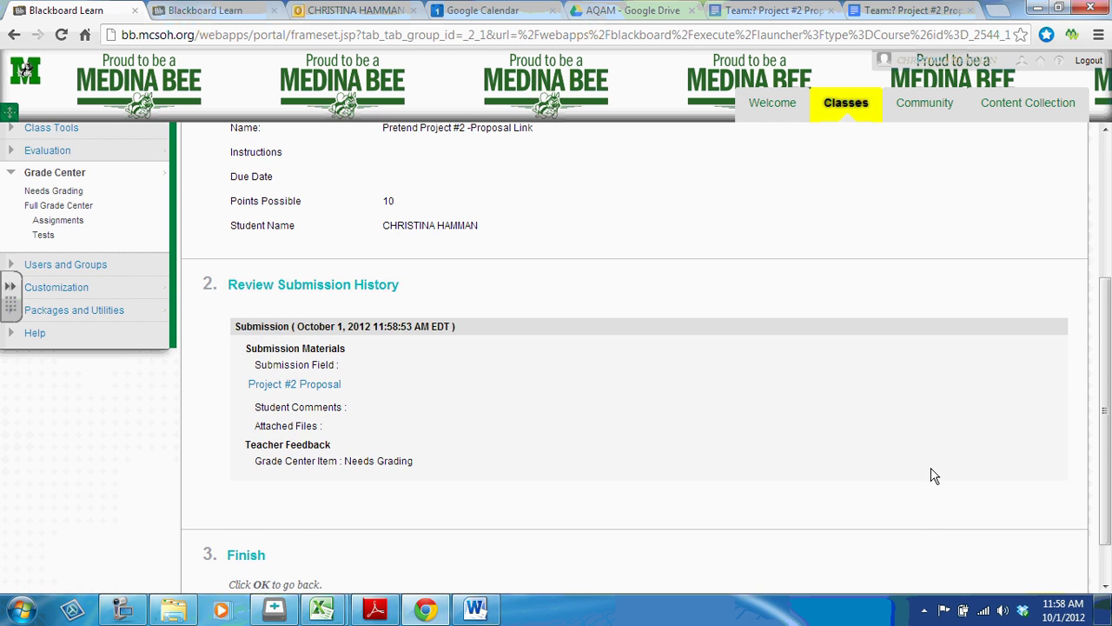
scroll(932, 475, "down", 1)
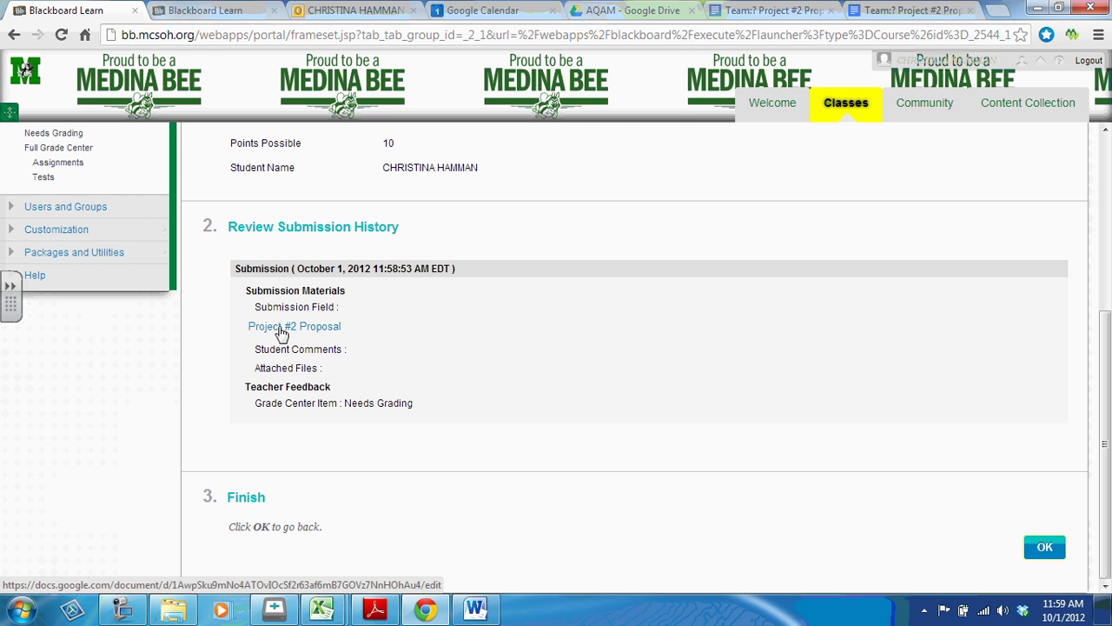
Step: Open the submitted Project #2 Proposal link to confirm it loads the Google Doc, then close that tab
left_click(301, 329)
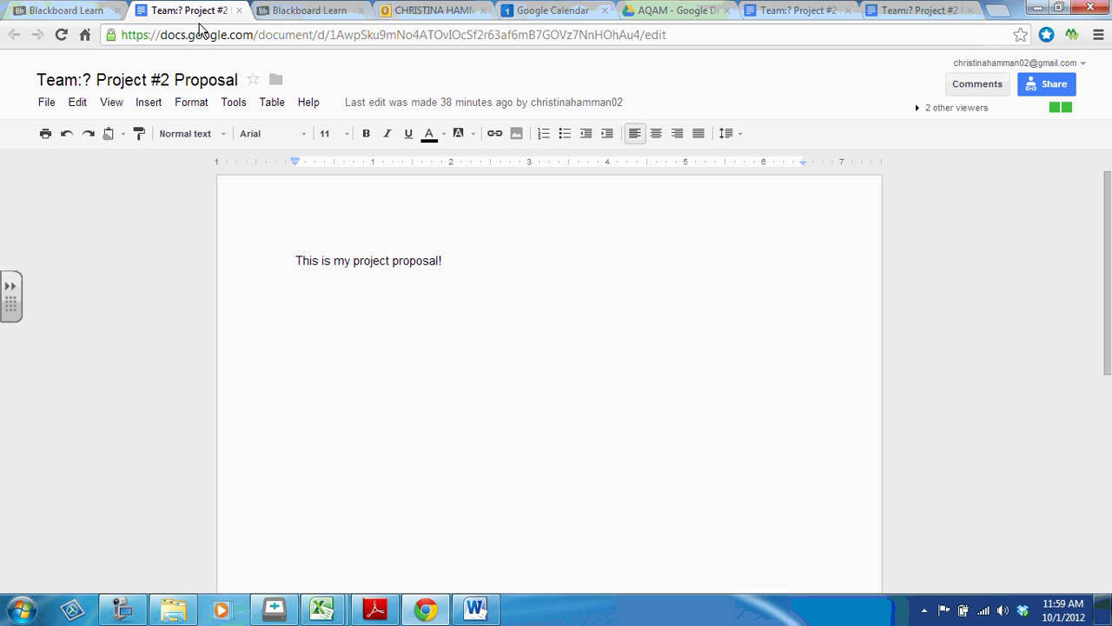
left_click(238, 10)
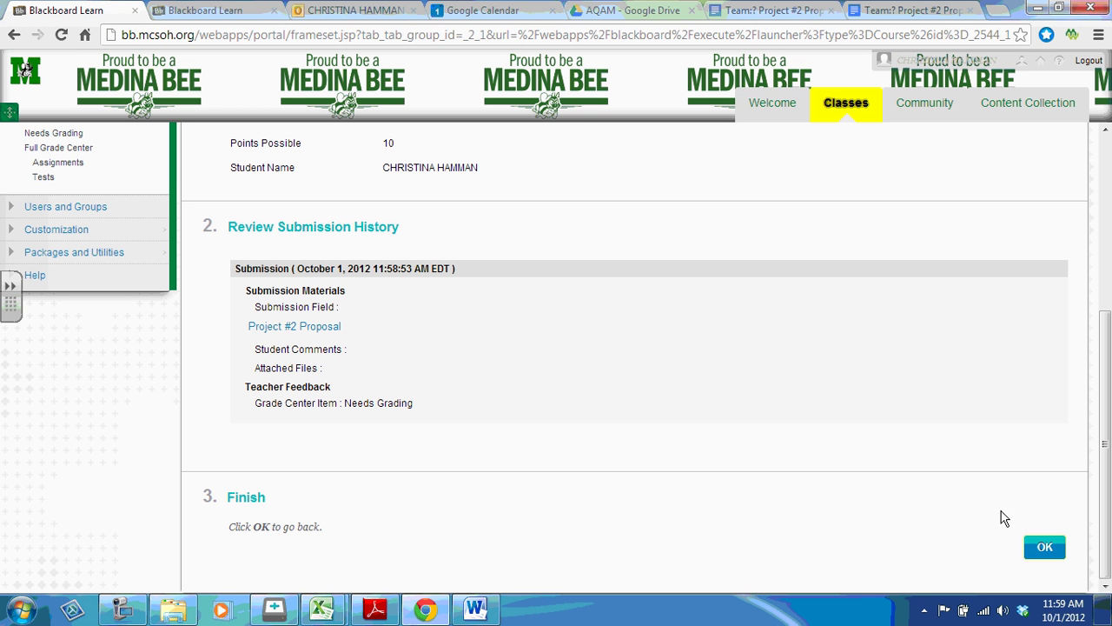
Step: Confirm the Review Submission History page with OK to return to the play course page
left_click(1040, 550)
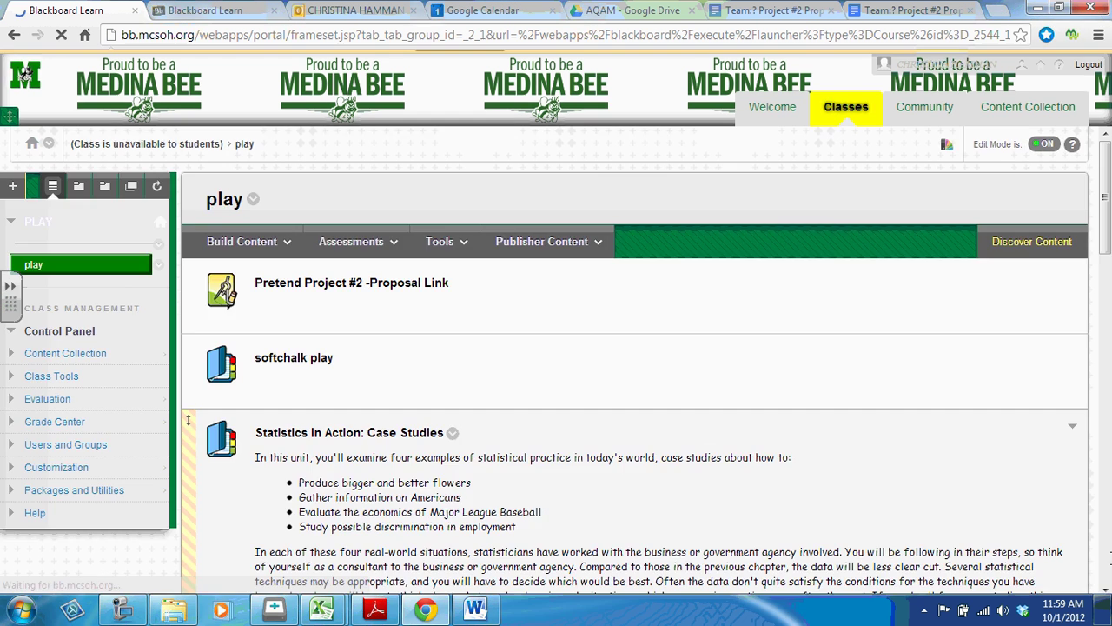